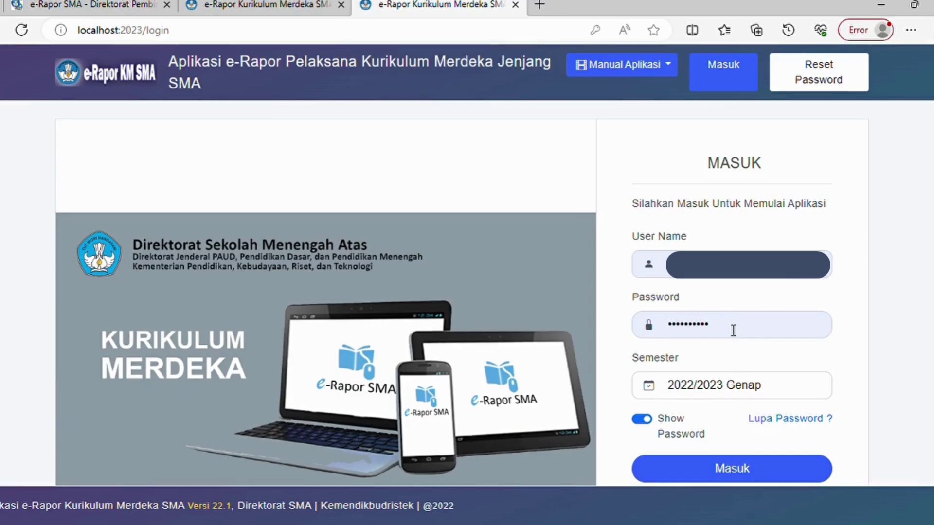
Step: Log in with the filled-in credentials for semester 2022/2023 Genap and choose the school SMAN 3 PANDEGLANG
left_click(802, 396)
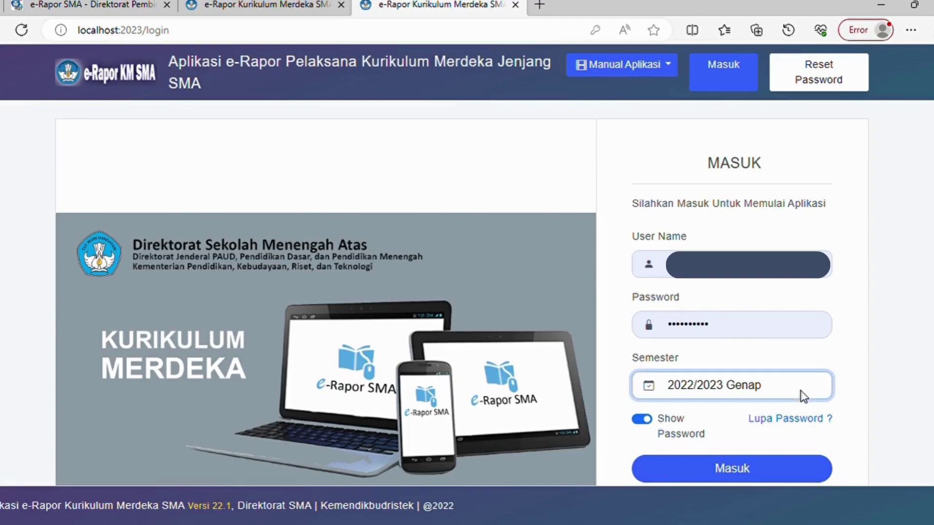
left_click(744, 476)
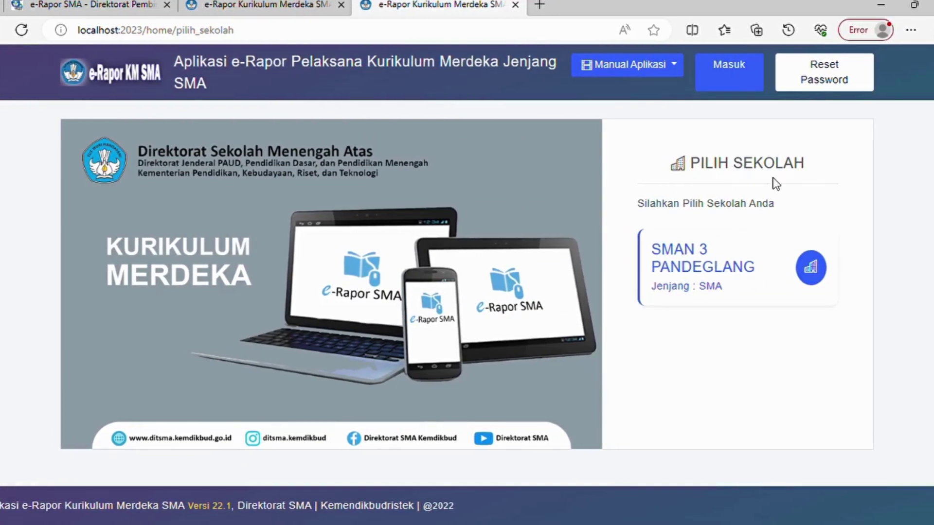
left_click(710, 270)
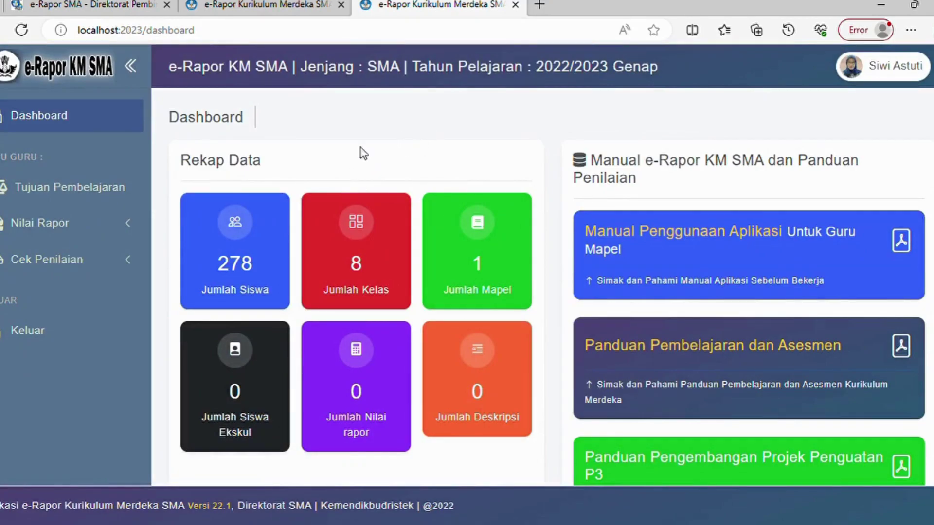
Step: On the Tujuan Pembelajaran page, generate entry rows for 3 new learning objectives in the subject Biologi
left_click(89, 195)
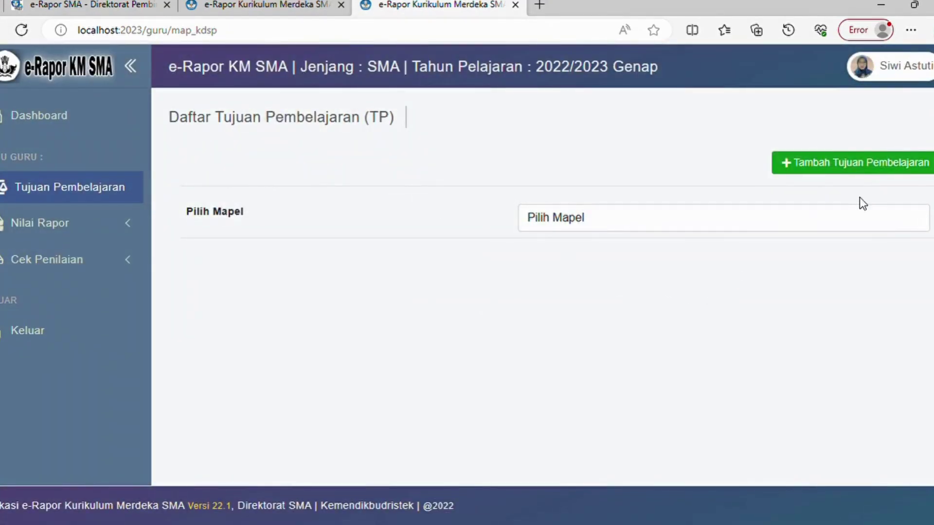
left_click(829, 169)
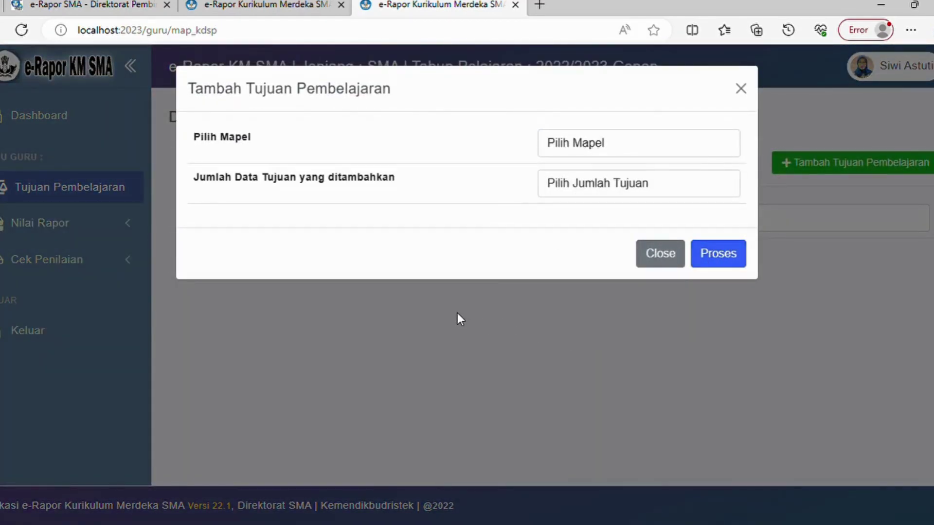
left_click(593, 151)
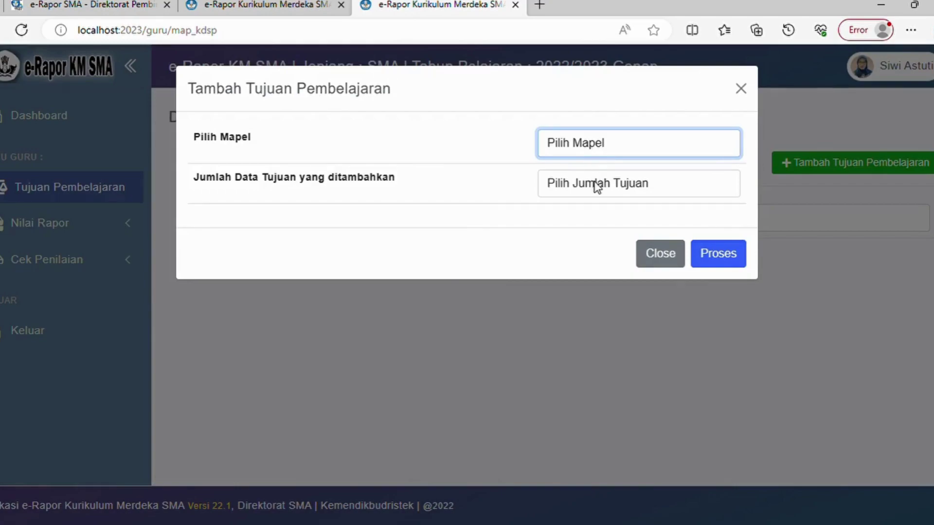
left_click(597, 187)
left_click(622, 189)
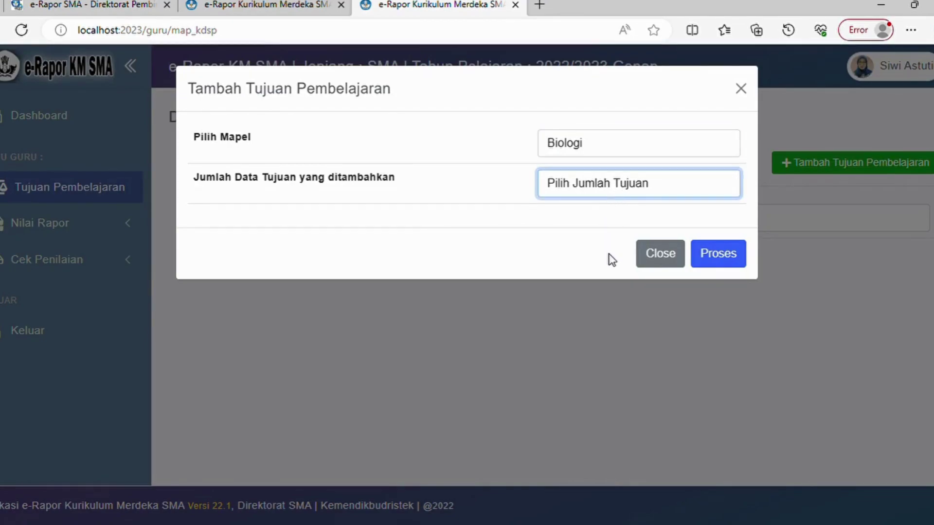
type("3")
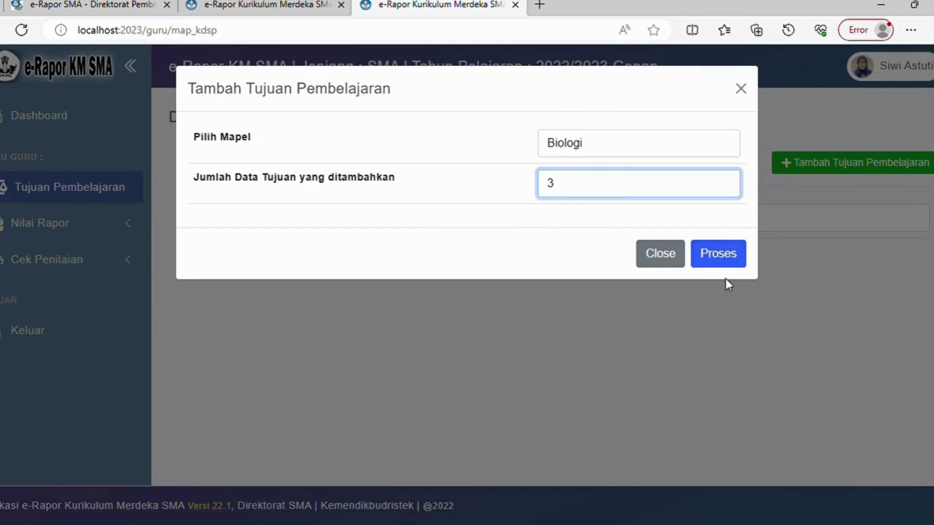
left_click(733, 269)
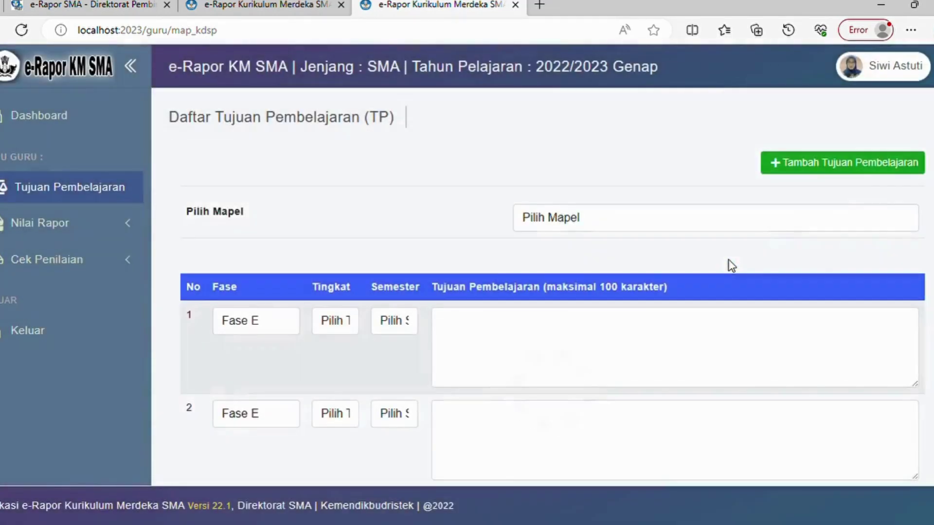
Step: List the Biologi learning objectives and set the semester of "Menyebutkan peranan Virus" to 2
left_click(556, 224)
left_click(561, 253)
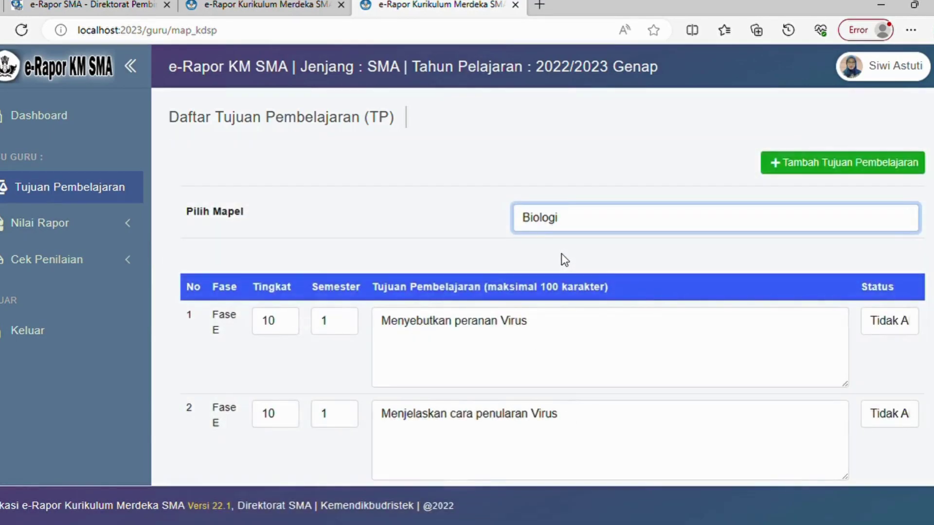
left_click(295, 323)
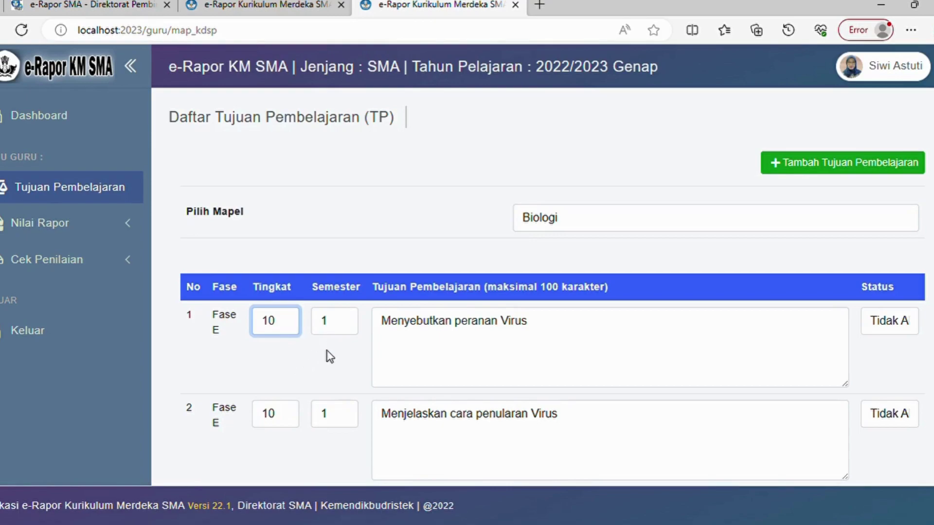
left_click(344, 324)
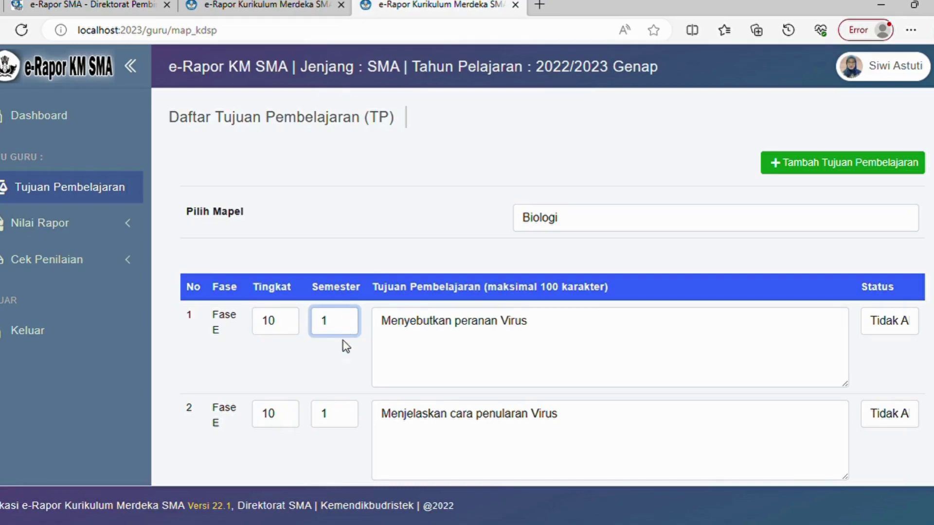
key("BackSpace")
type("2")
Step: Set the status of the learning objective "Menyebutkan peranan Virus" to Aktif and go to the end of the list
scroll(573, 342, "down", 4)
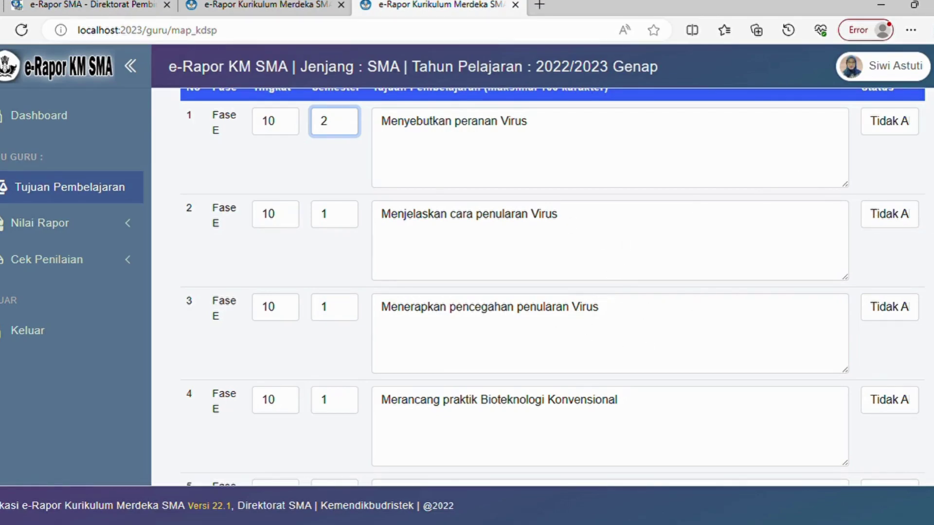
scroll(715, 438, "down", 1)
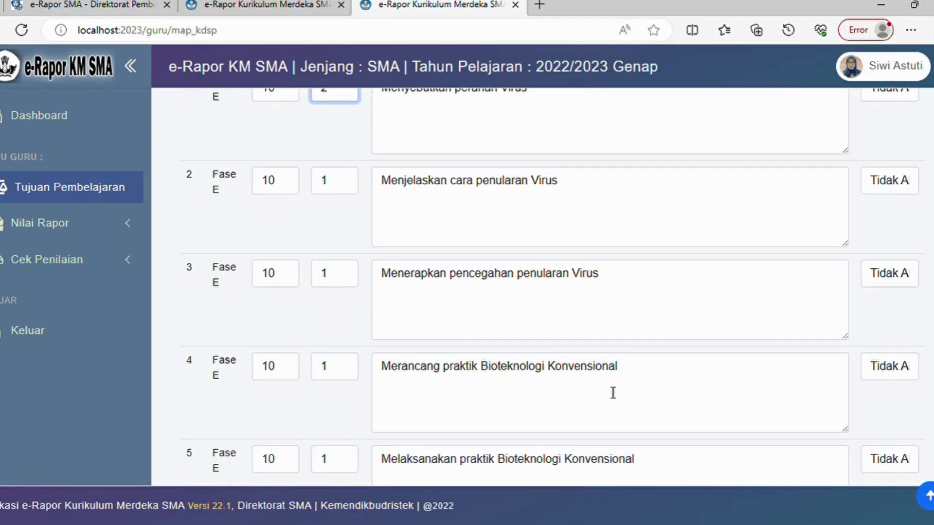
scroll(535, 292, "up", 4)
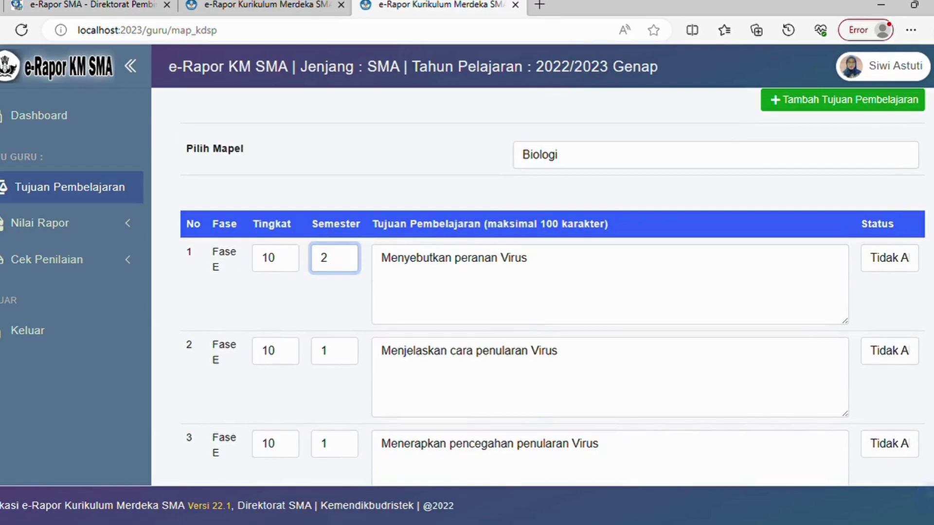
left_click(892, 262)
key("Up")
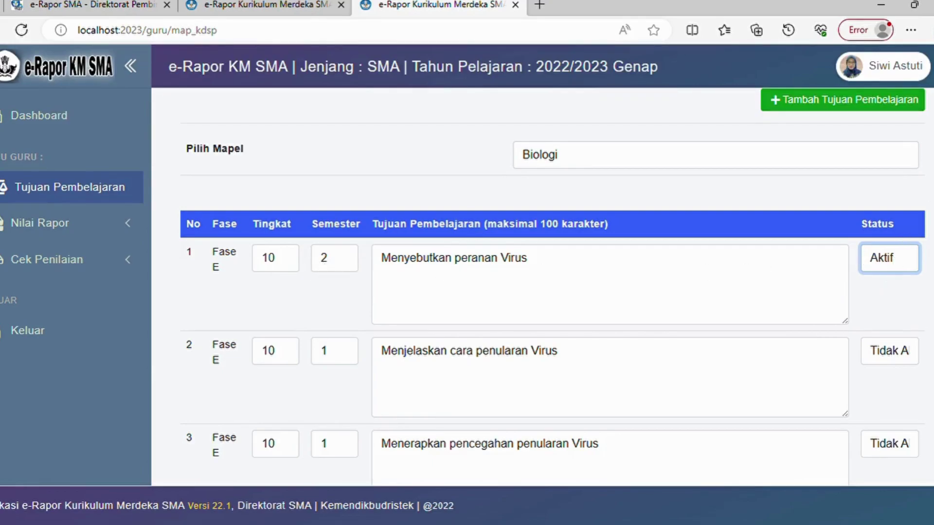
scroll(621, 307, "down", 1)
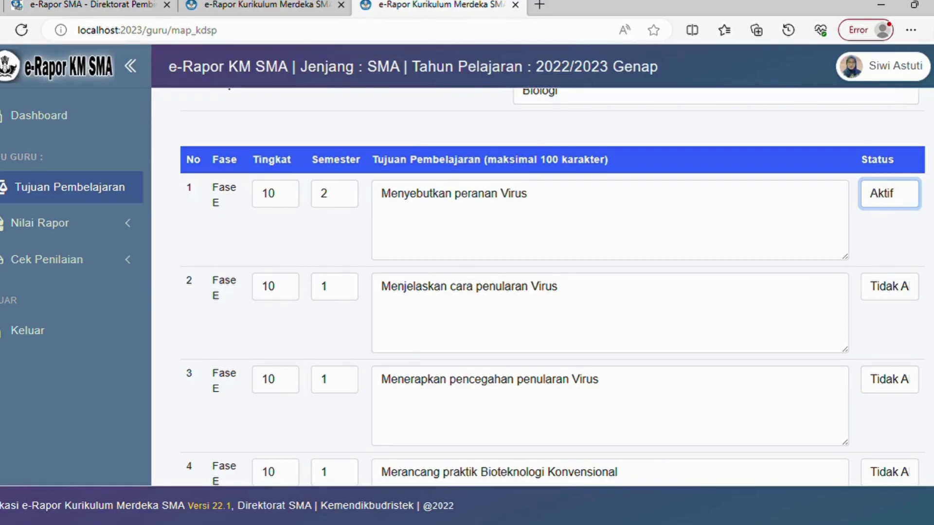
scroll(553, 286, "down", 15)
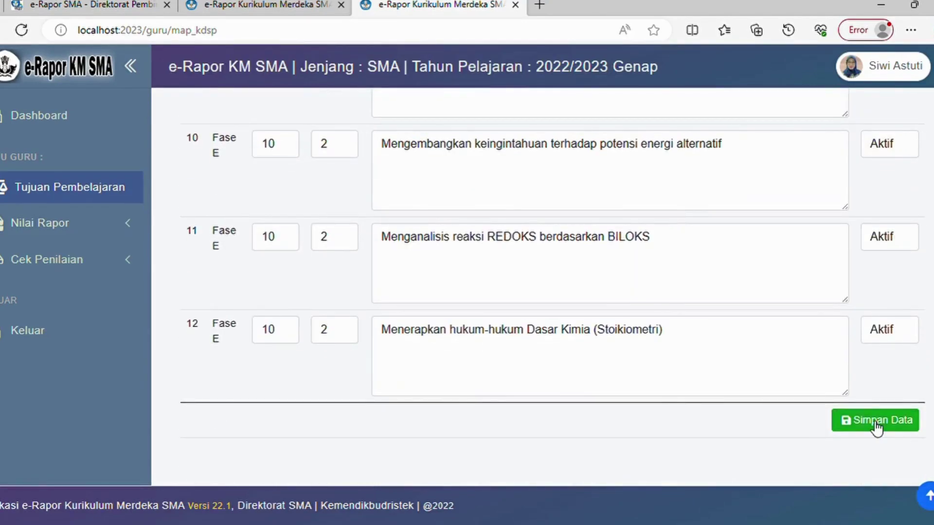
Step: Open Input Nilai Rapor and load the student grade list for class X - A, subject Biologi and the semester
left_click(89, 232)
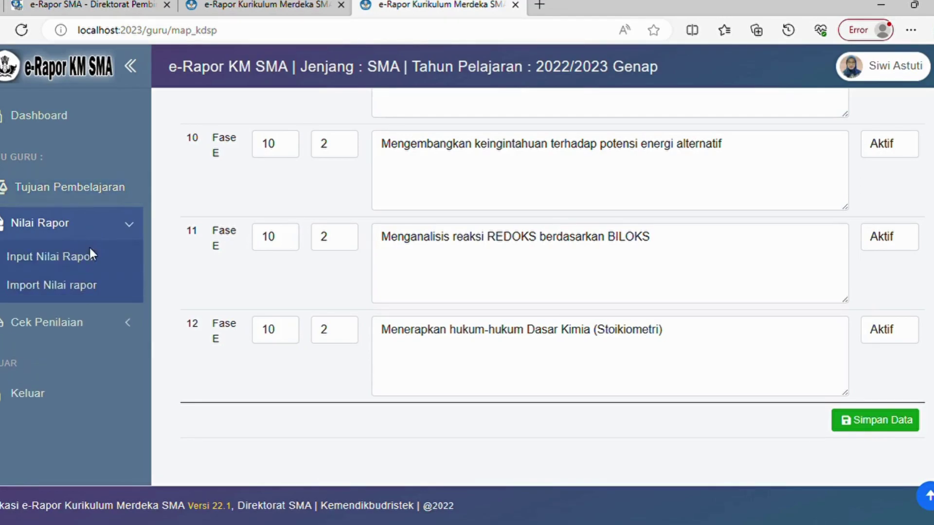
left_click(84, 261)
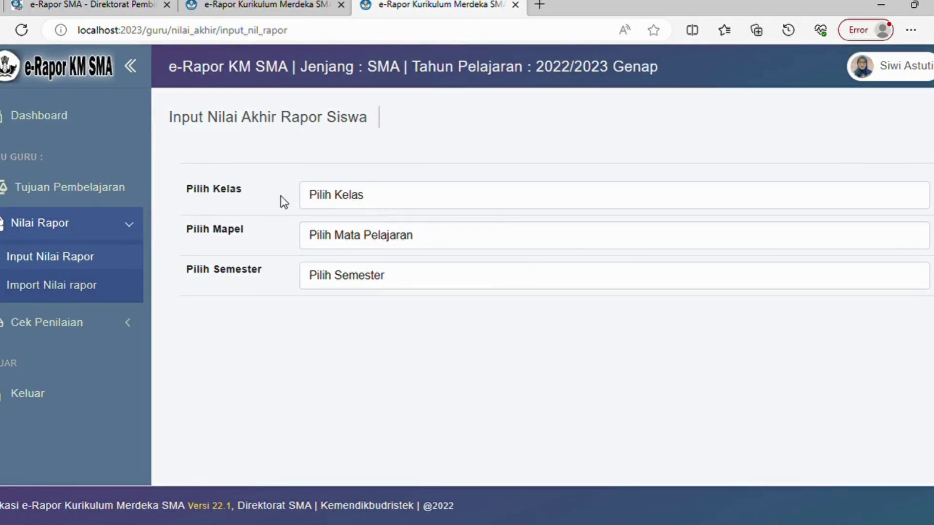
left_click(390, 196)
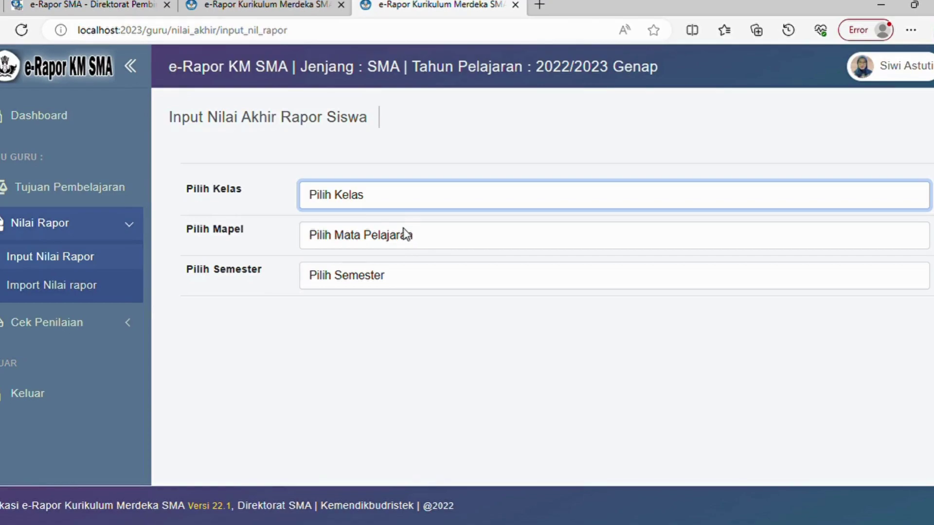
key("Down")
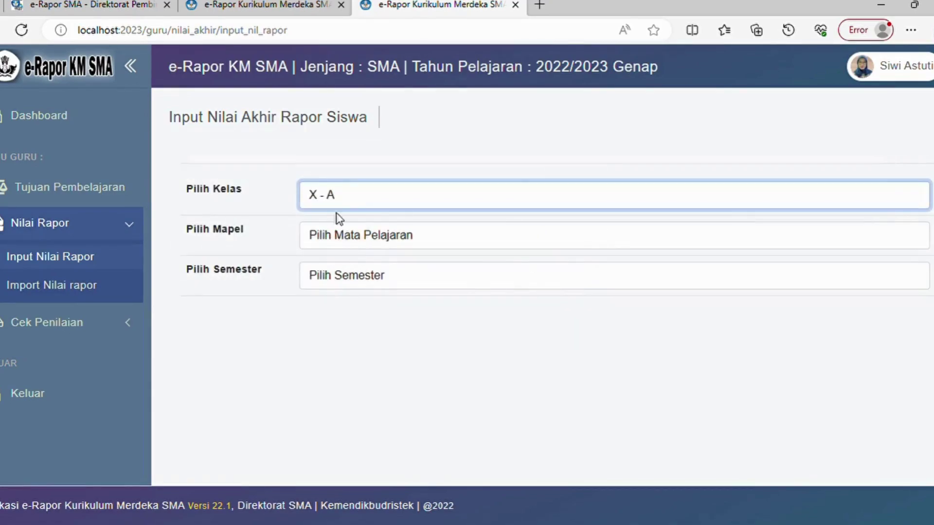
key("Tab")
key("Down")
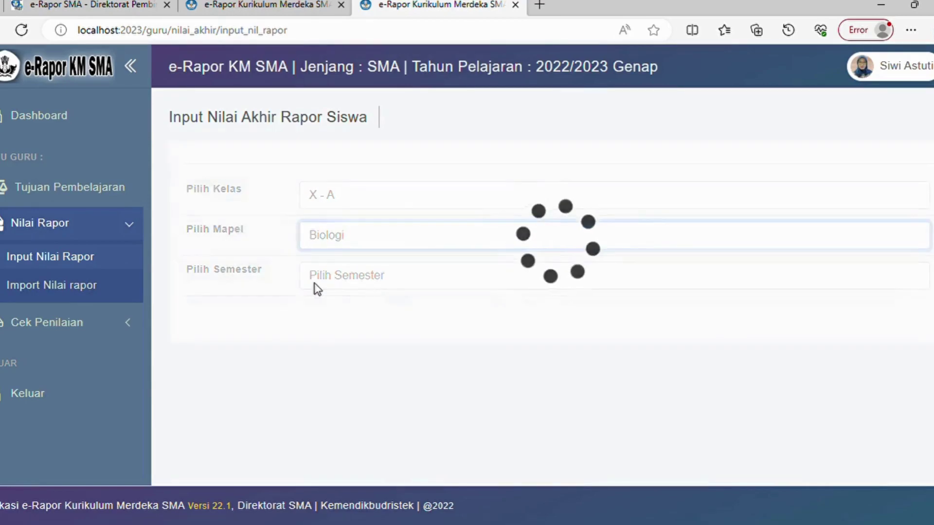
key("Tab")
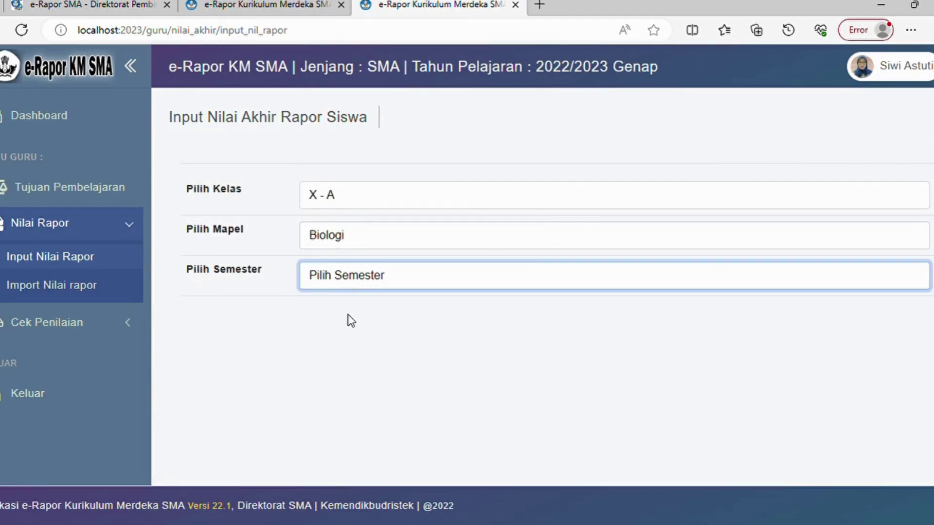
key("Down")
Step: Mark the first student's objectives on biodiversity conservation, global warming solutions and identifying kinds of energy as optimally achieved
scroll(497, 290, "down", 20)
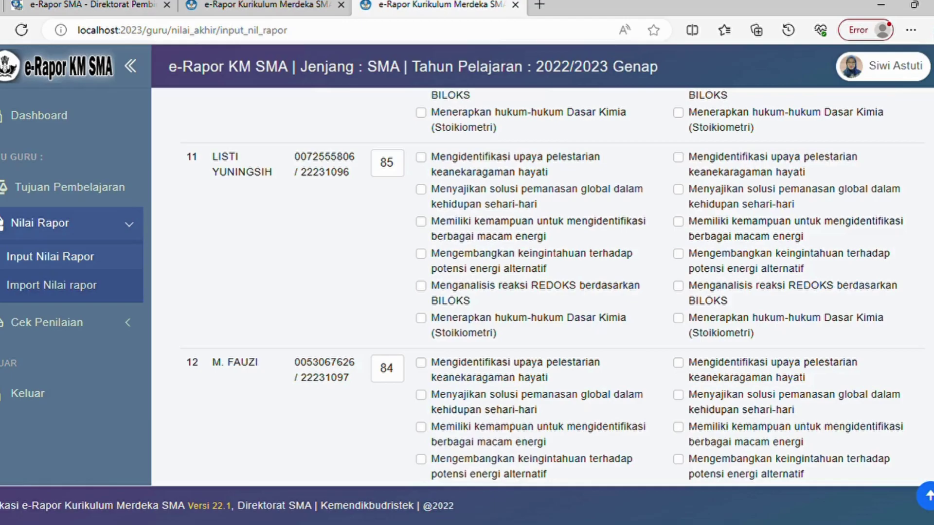
scroll(553, 288, "up", 20)
scroll(443, 279, "up", 5)
scroll(443, 280, "down", 3)
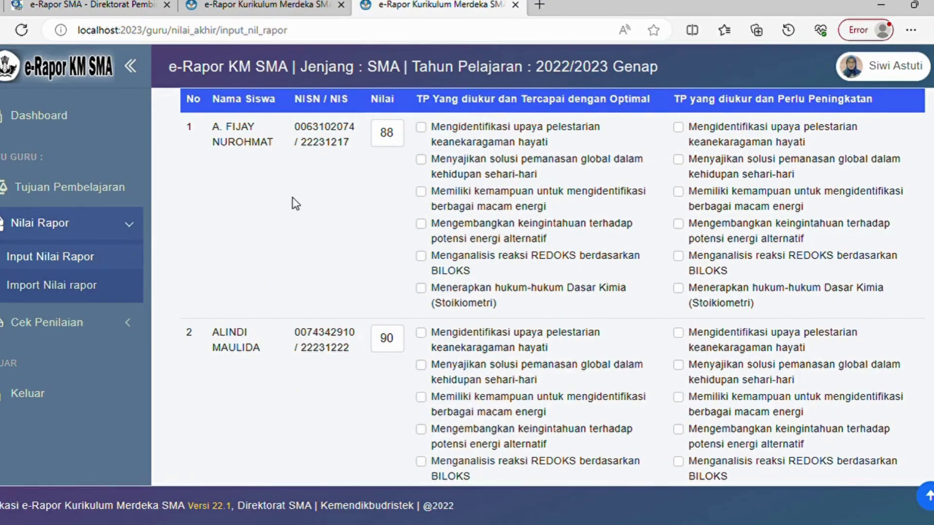
left_click(421, 128)
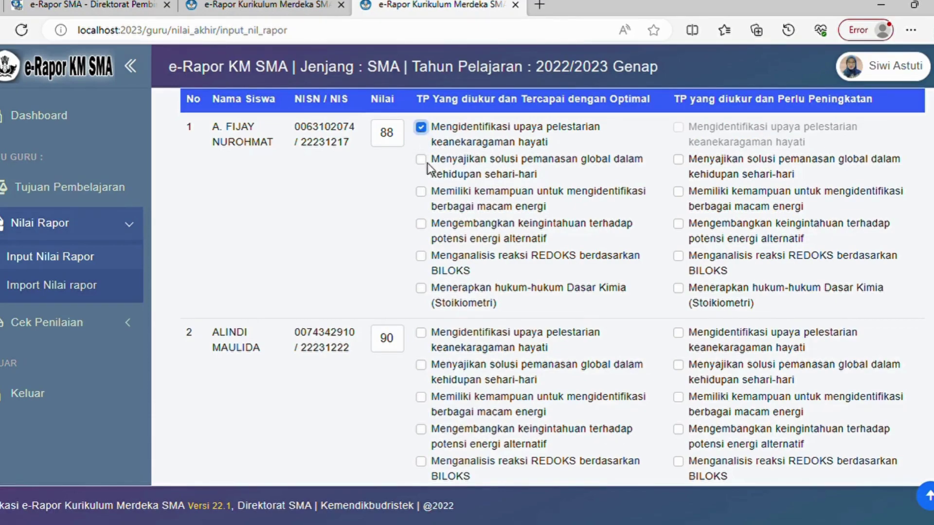
left_click(421, 161)
left_click(421, 193)
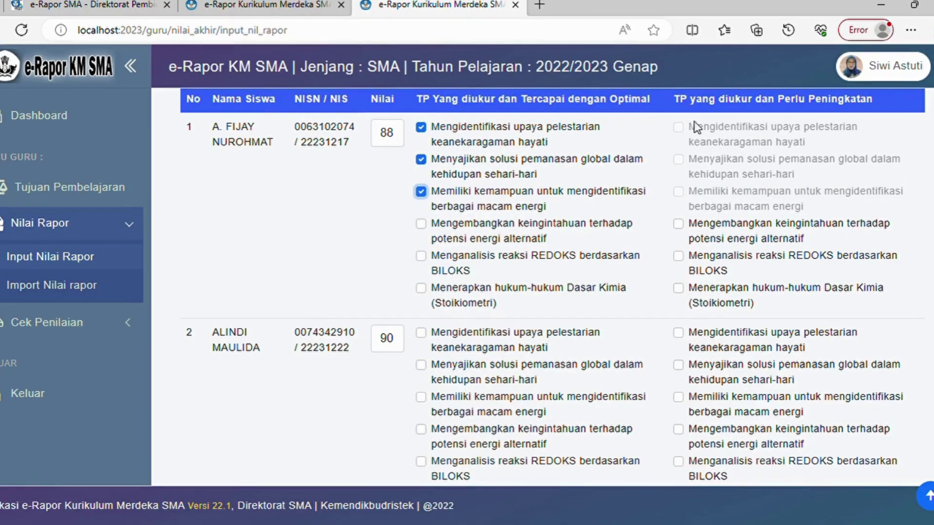
Step: Mark "Menganalisis reaksi REDOKS berdasarkan BILOKS" as needing improvement for the first student and go to the end of the grade list
scroll(553, 287, "up", 1)
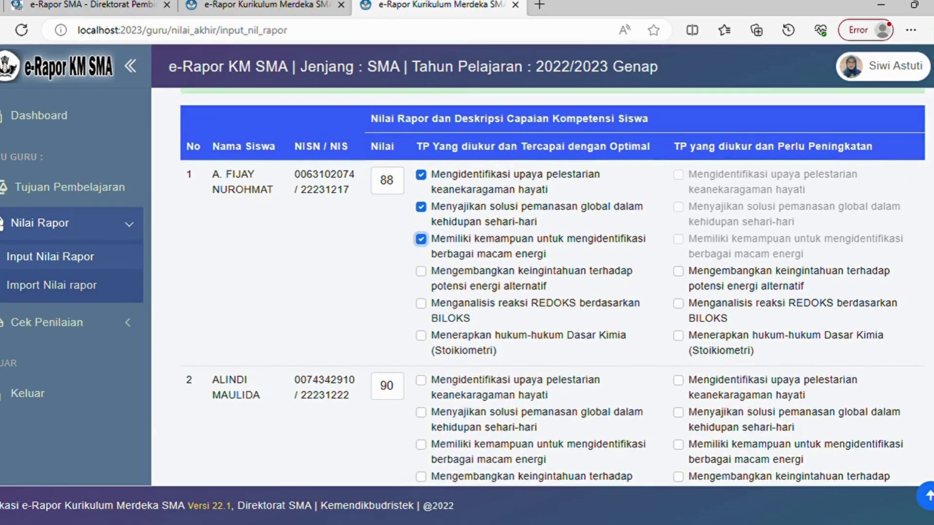
left_click(679, 304)
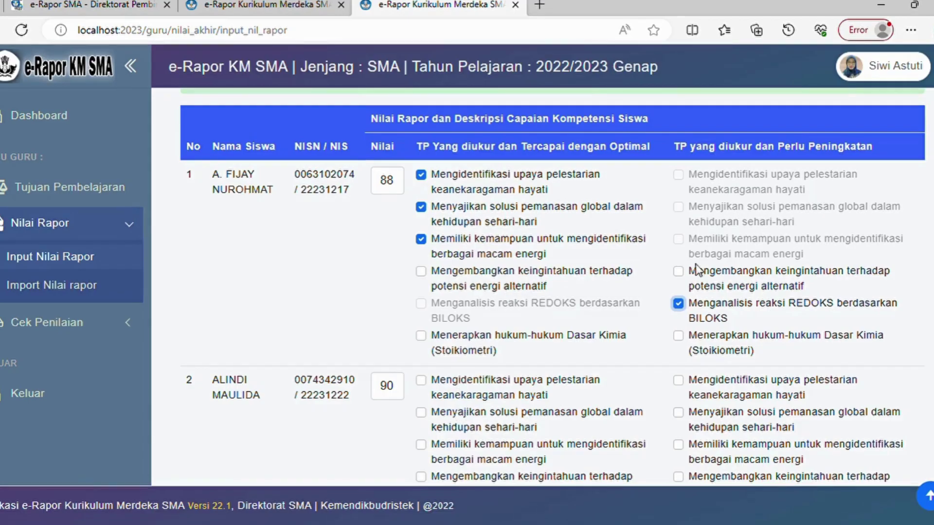
scroll(460, 407, "up", 1)
scroll(544, 288, "down", 20)
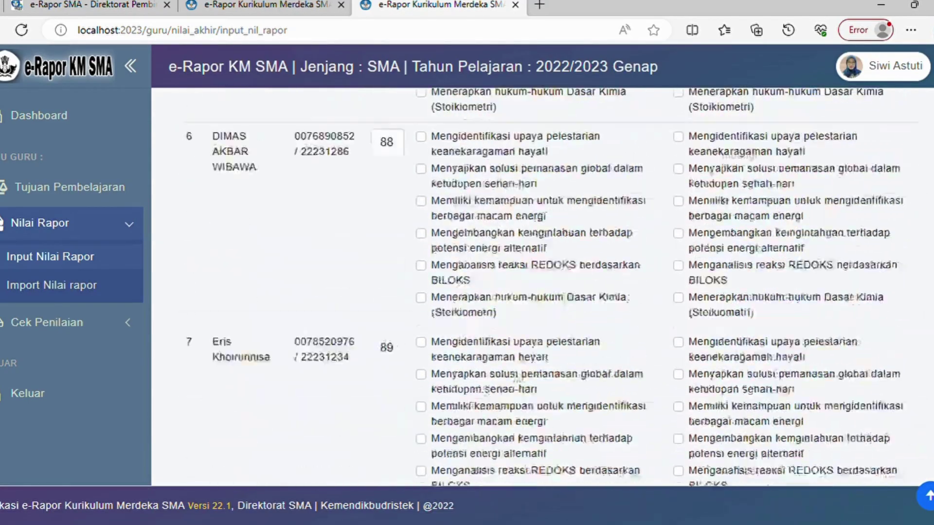
scroll(544, 287, "down", 5)
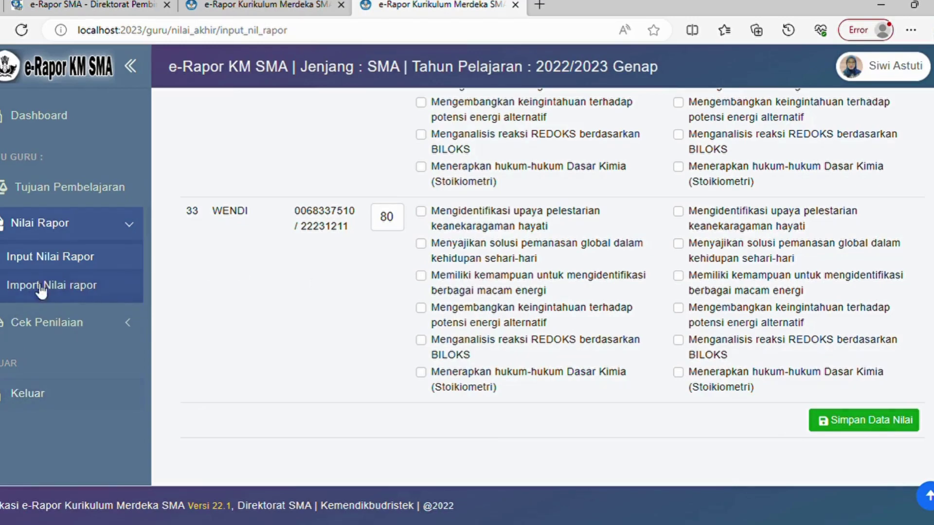
Step: Open Import Nilai Rapor and load the grade file import form for class X - A, subject Biologi, Semester 2
left_click(95, 299)
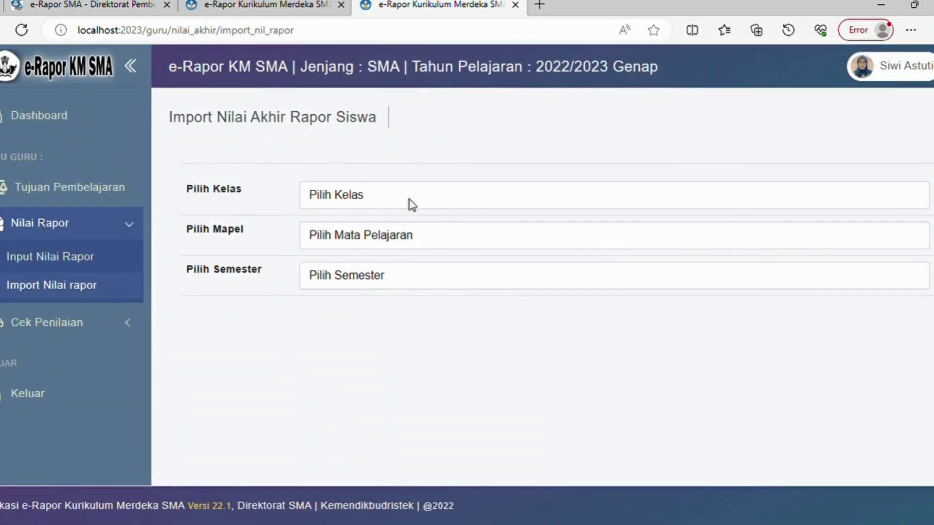
left_click(410, 198)
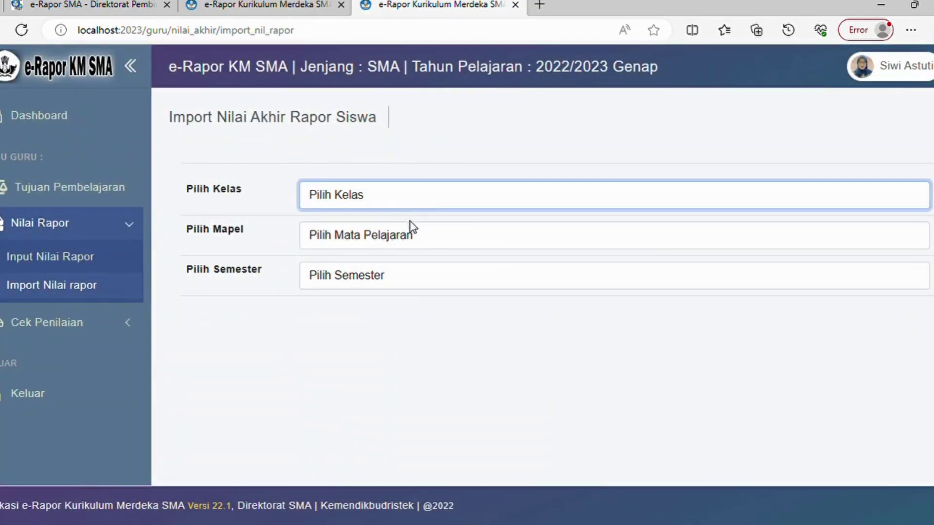
left_click(410, 237)
left_click(410, 239)
left_click(411, 273)
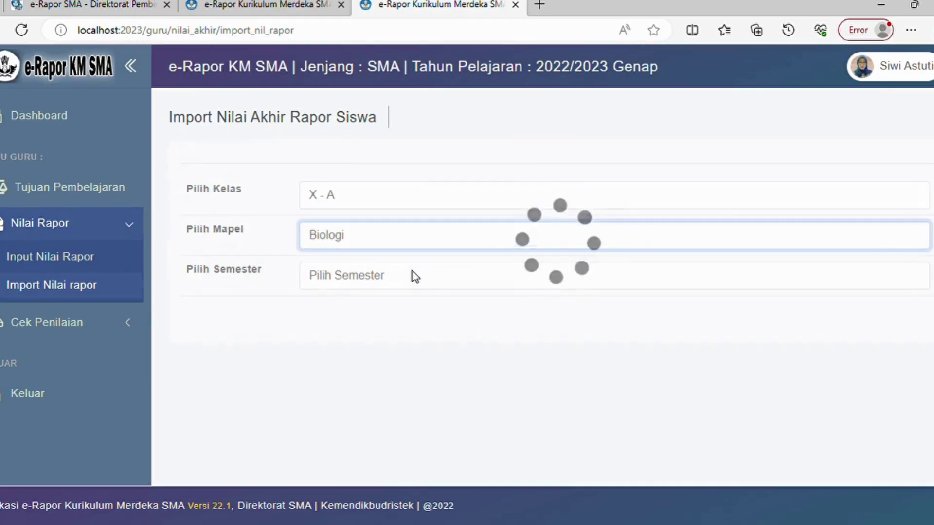
left_click(415, 277)
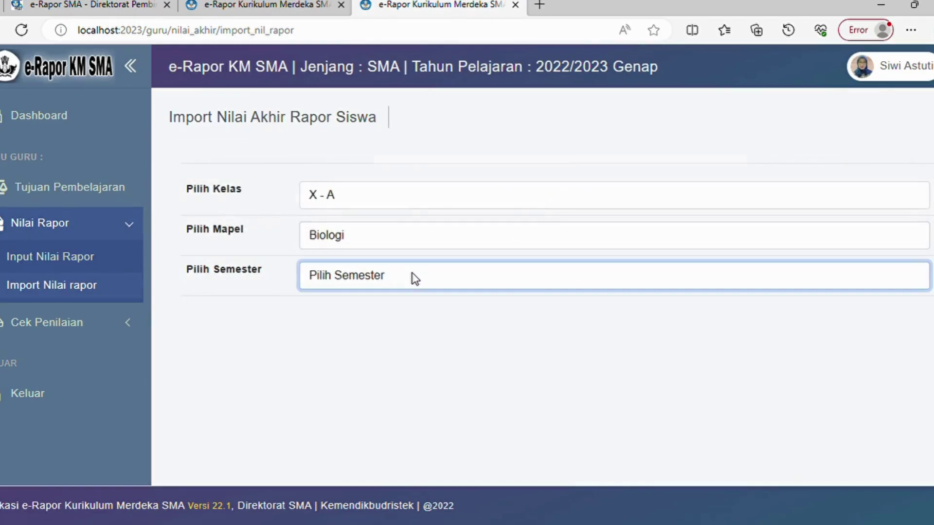
left_click(407, 325)
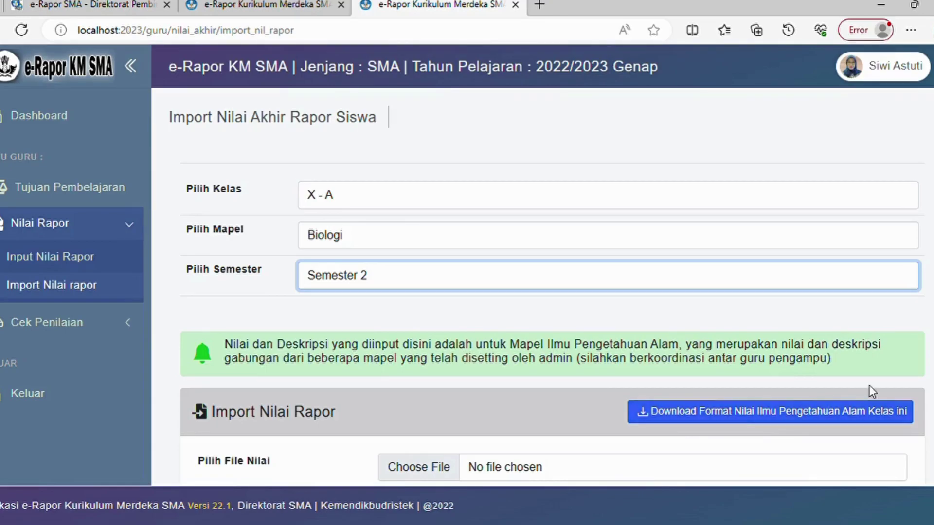
scroll(547, 287, "down", 2)
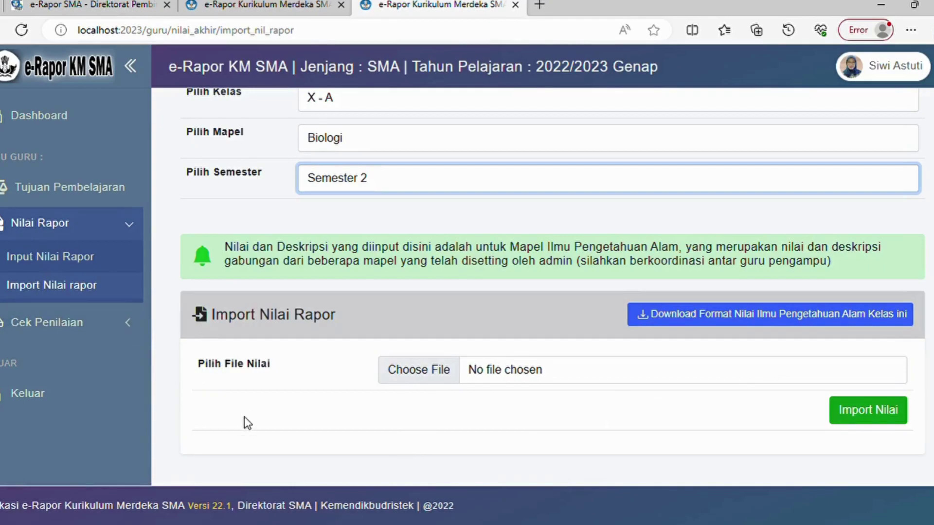
Step: Check the teacher's Status Penilaian overview and load the Pencapaian Nilai Rapor data for class X - A, subject Biologi
left_click(109, 329)
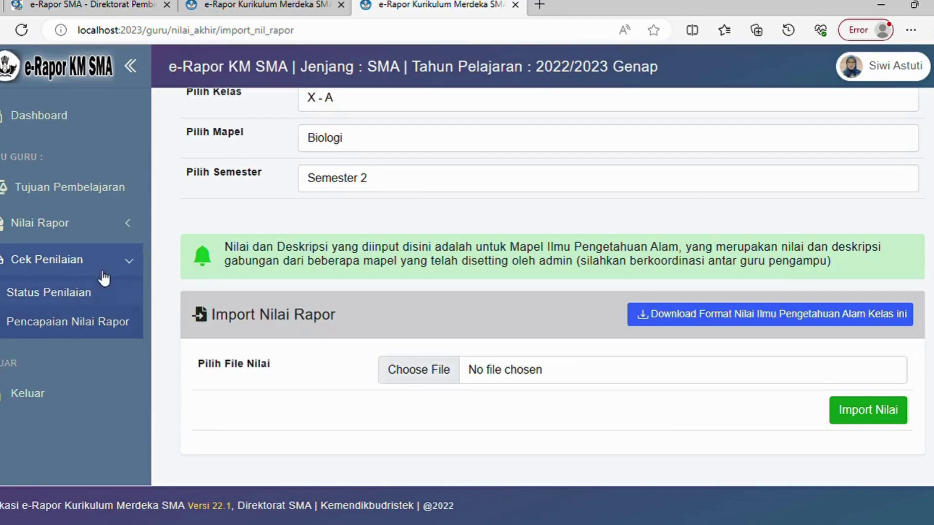
left_click(94, 298)
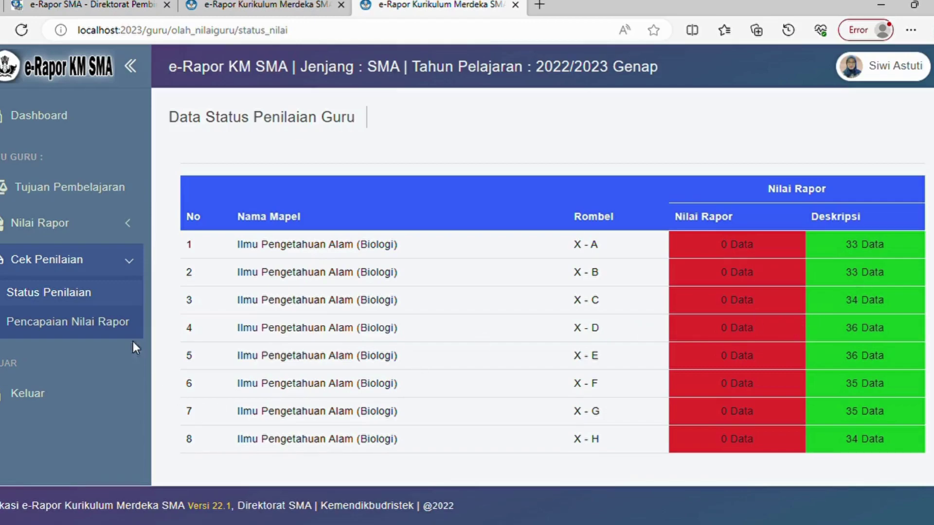
left_click(108, 330)
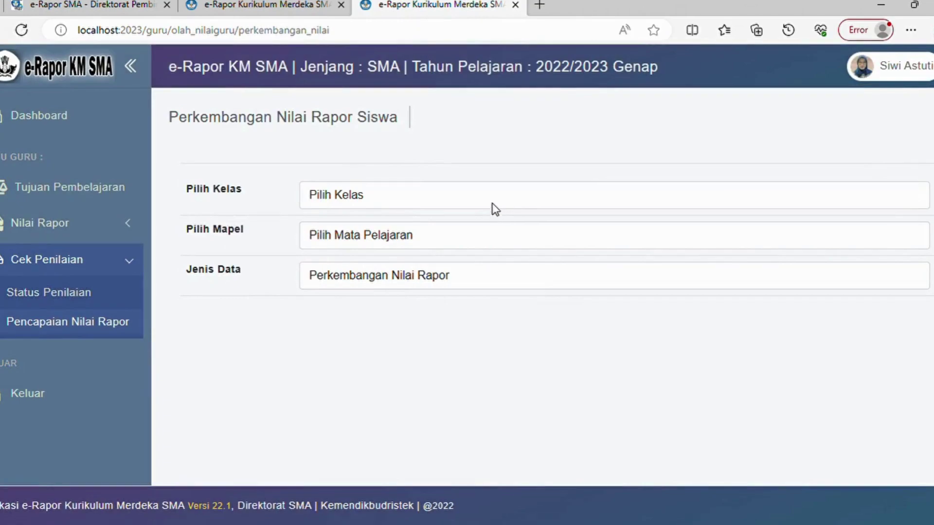
left_click(492, 202)
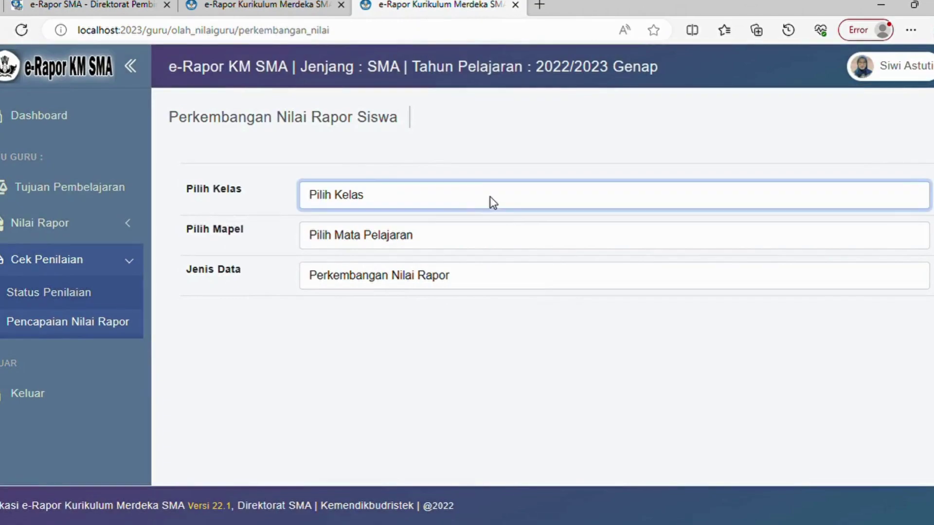
left_click(486, 241)
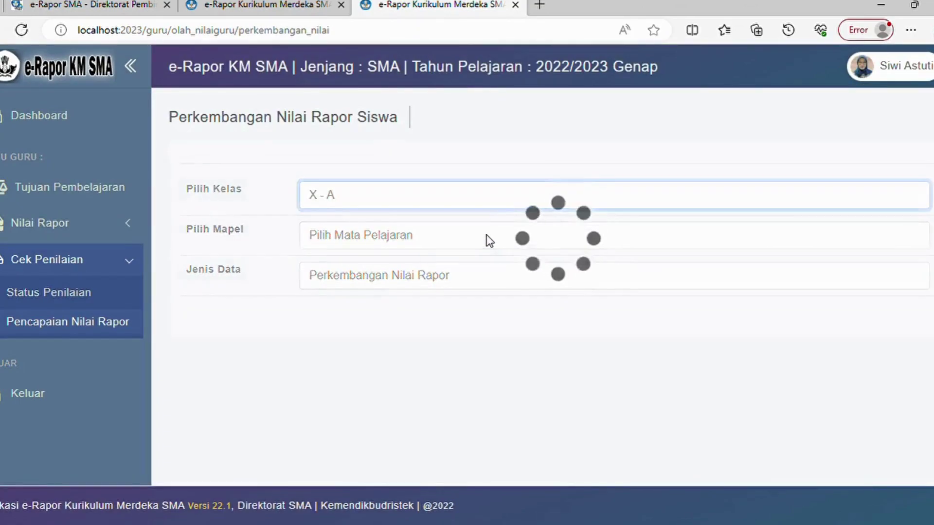
left_click(440, 249)
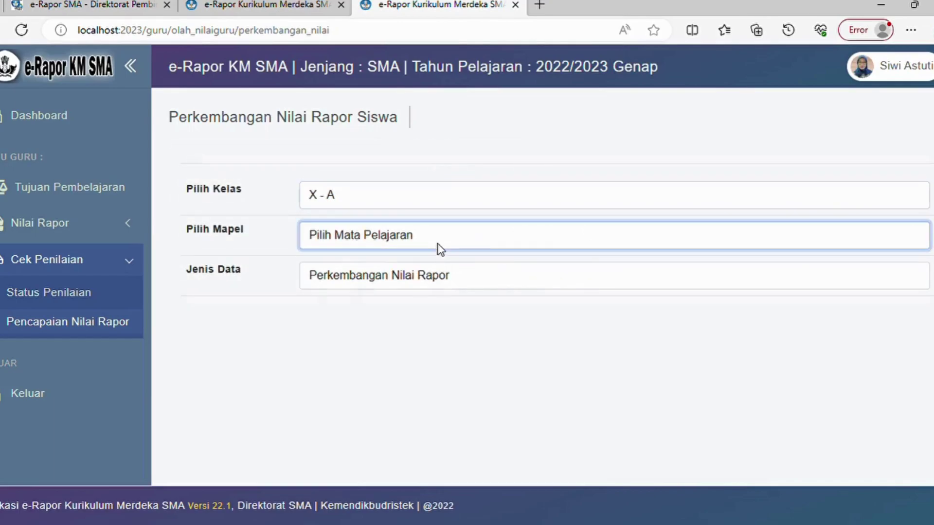
left_click(436, 273)
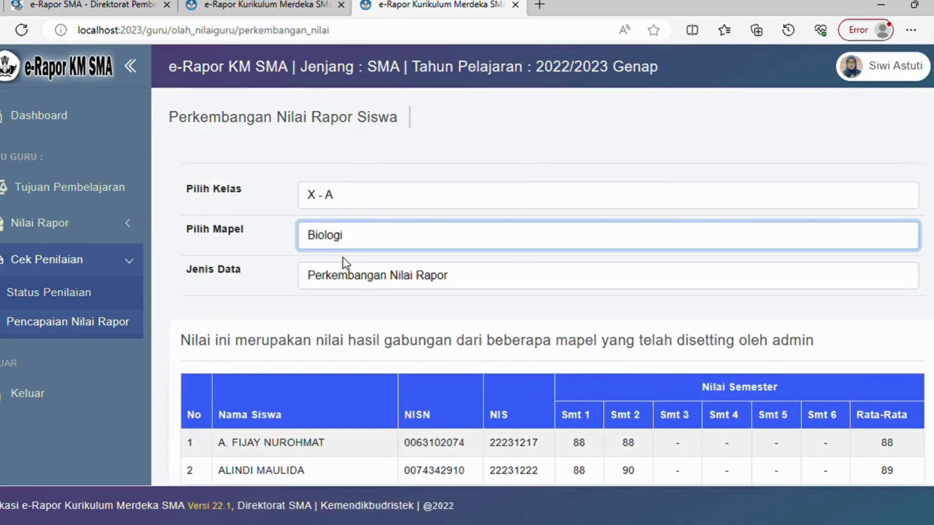
Step: Review the students' semester grades and averages under the data type Perkembangan Nilai Rapor
left_click(369, 281)
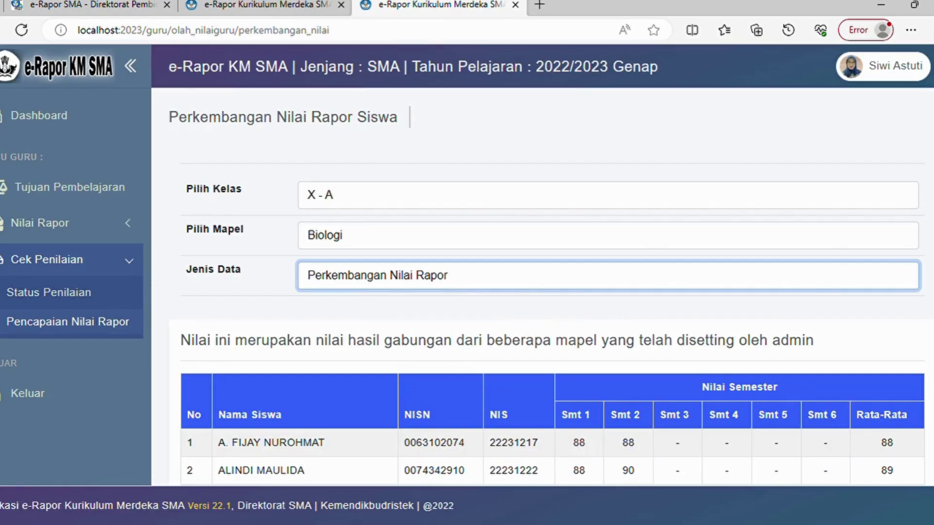
scroll(552, 292, "down", 3)
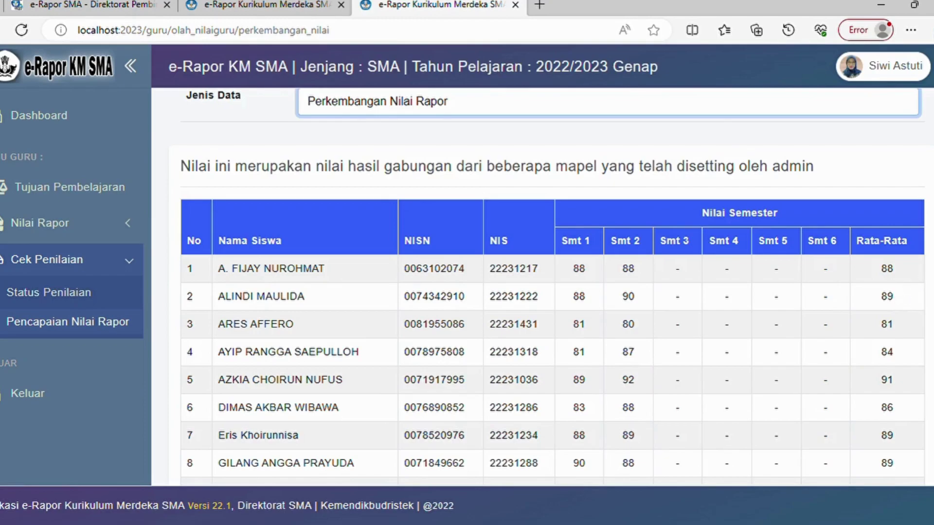
scroll(553, 285, "down", 15)
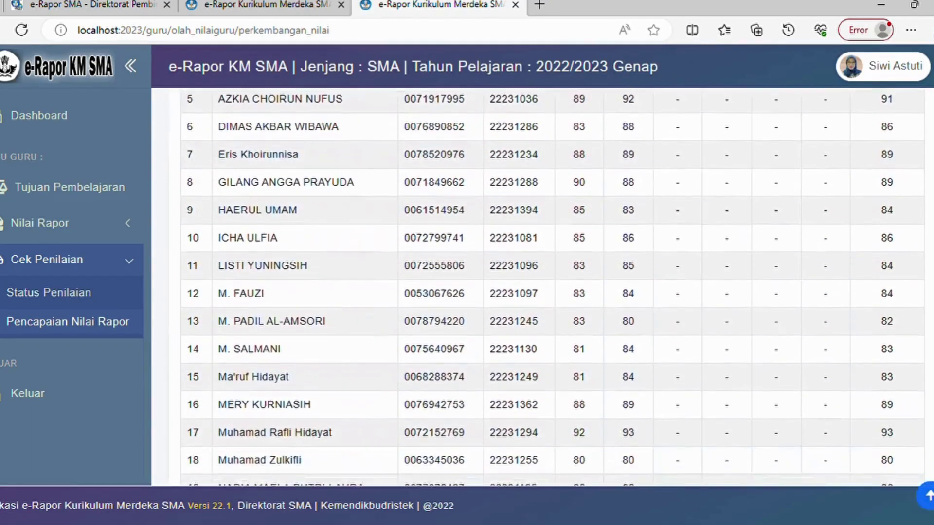
scroll(855, 267, "up", 15)
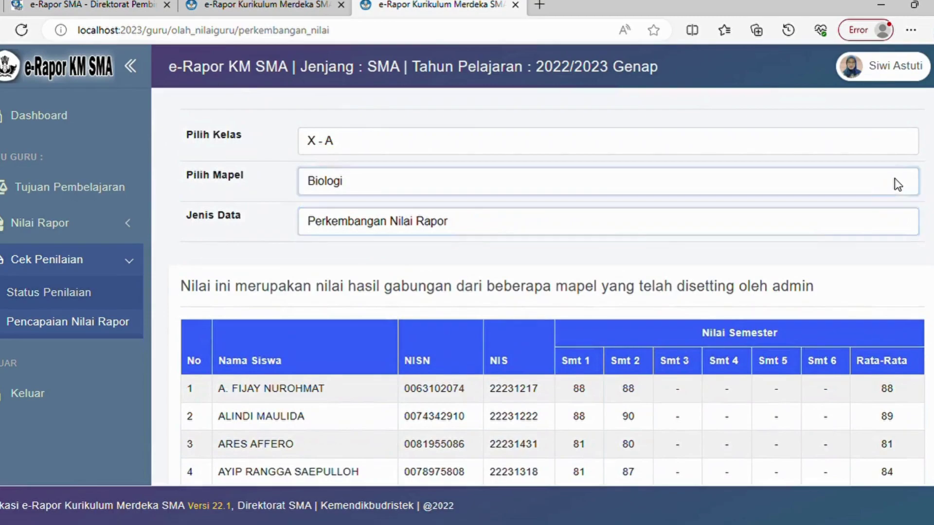
Step: Switch the data type to Perkembangan Deskripsi Rapor and review the competency descriptions through to the last student
left_click(898, 185)
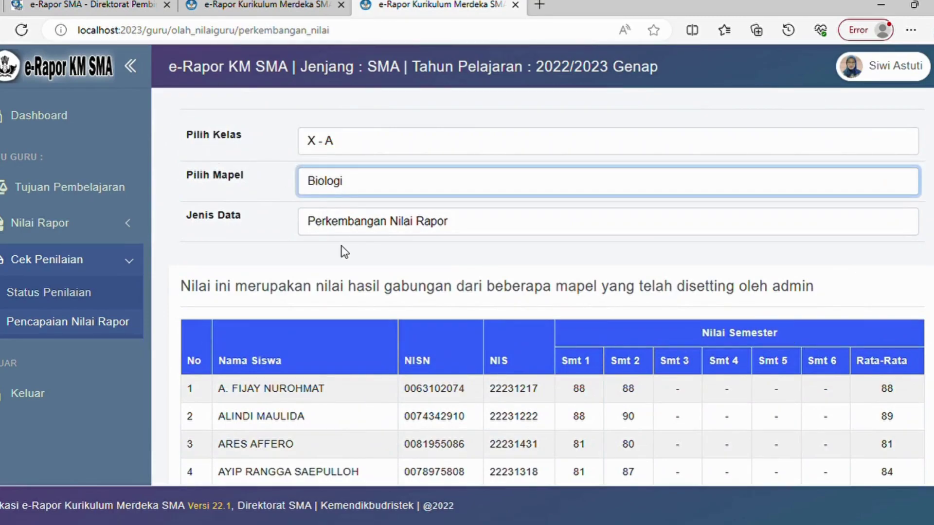
left_click(366, 223)
left_click(357, 260)
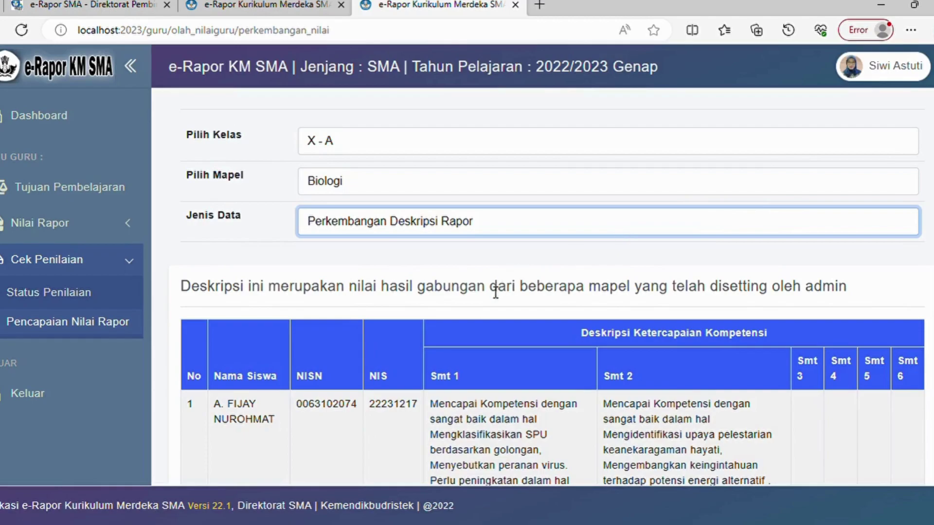
scroll(552, 287, "down", 3)
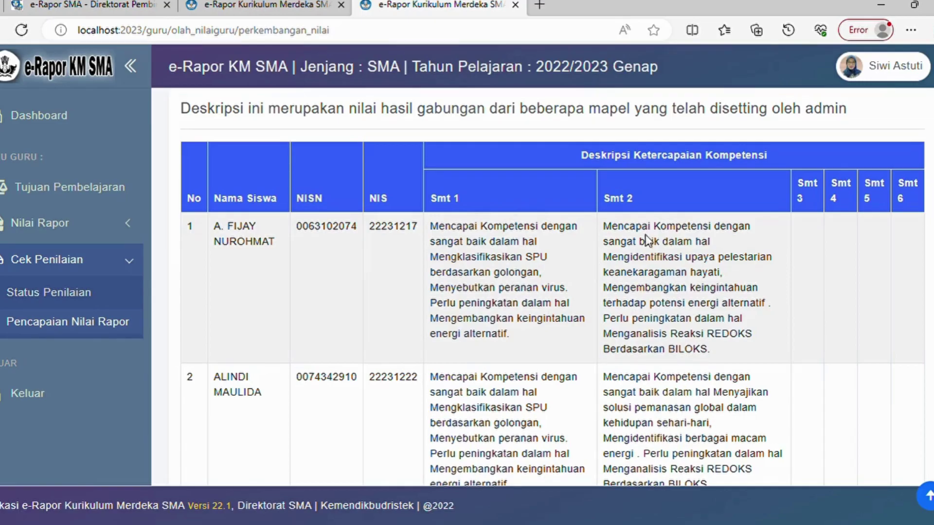
scroll(703, 320, "down", 20)
scroll(699, 320, "down", 20)
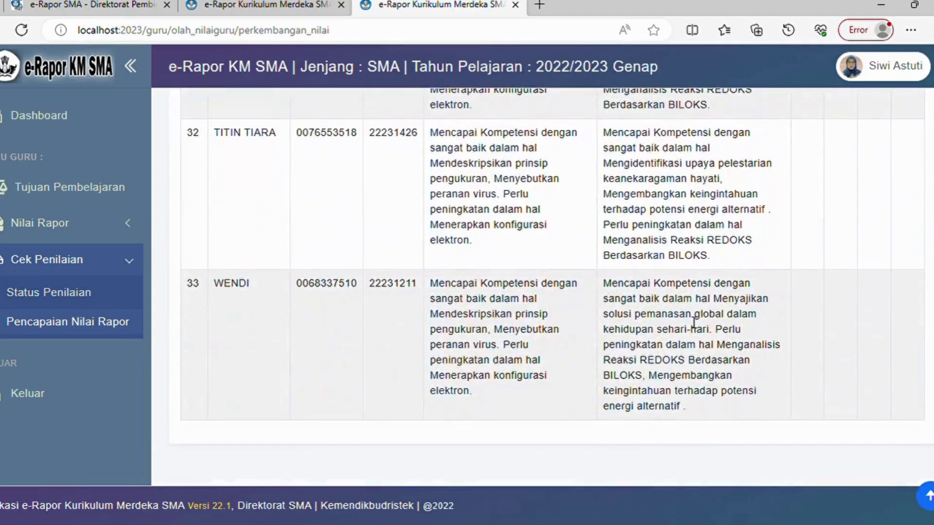
scroll(690, 326, "up", 20)
scroll(688, 329, "up", 5)
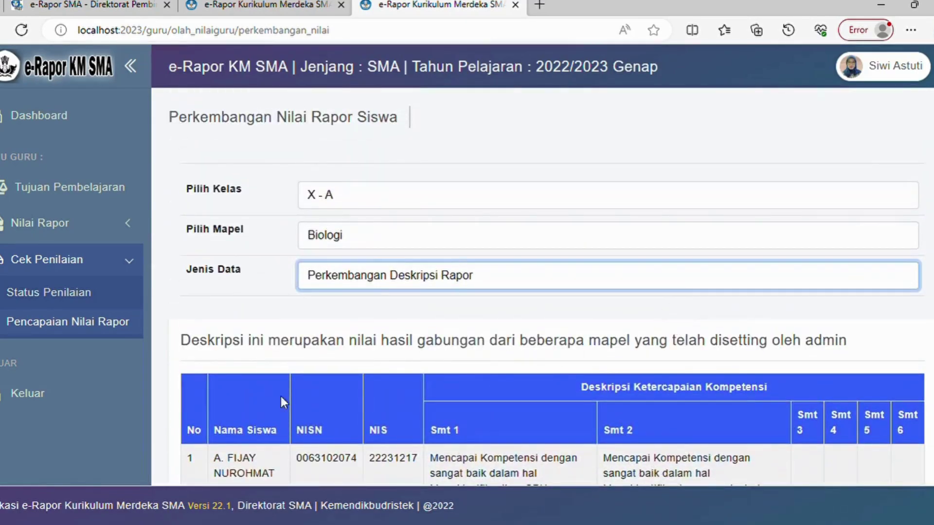